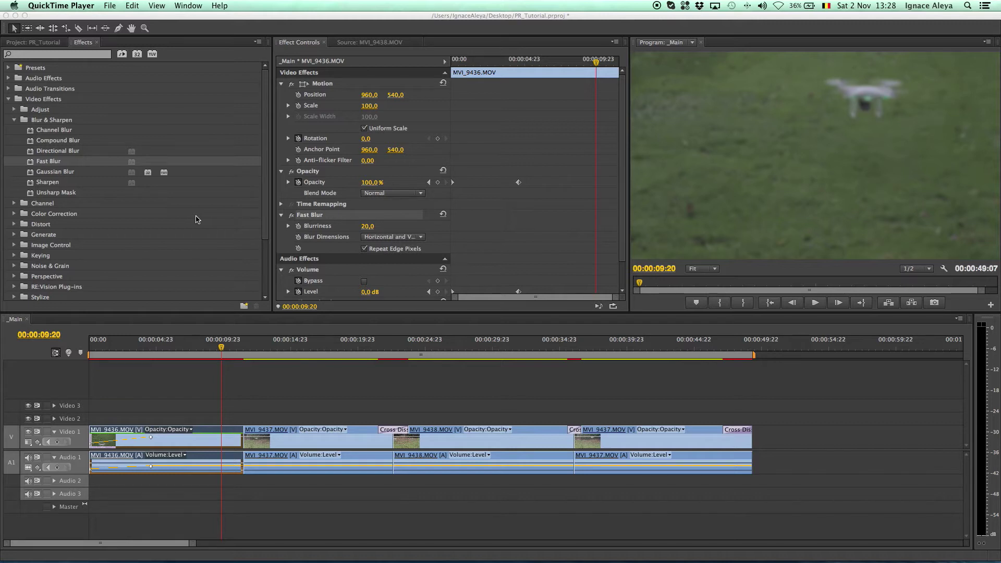
Move the playhead later, then shorten and re-extend the work area bar's end
{"action": "left_click", "coordinate": [217, 350]}
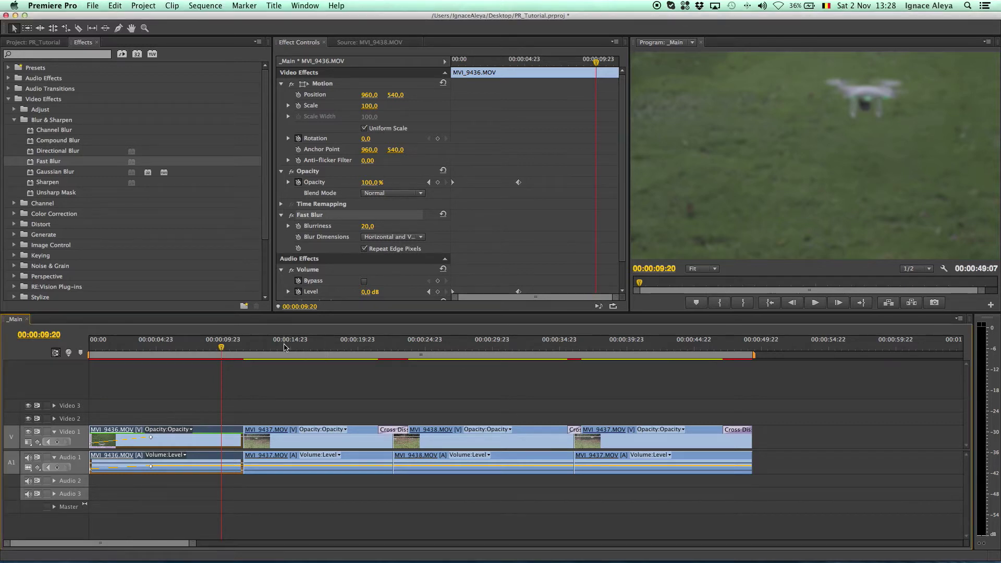
{"action": "left_click_drag", "start_coordinate": [286, 347], "coordinate": [378, 357]}
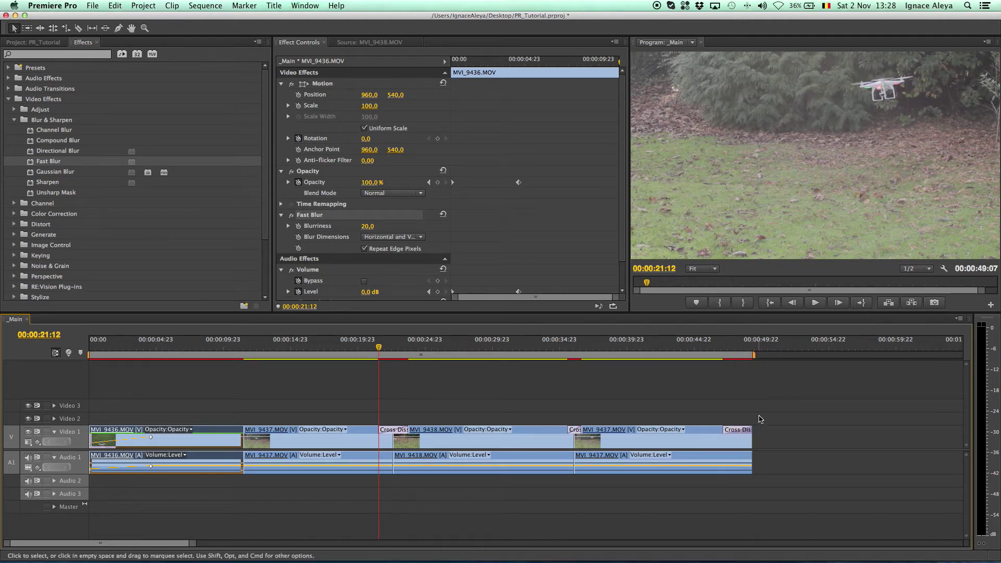
{"action": "left_click_drag", "start_coordinate": [754, 356], "coordinate": [394, 369]}
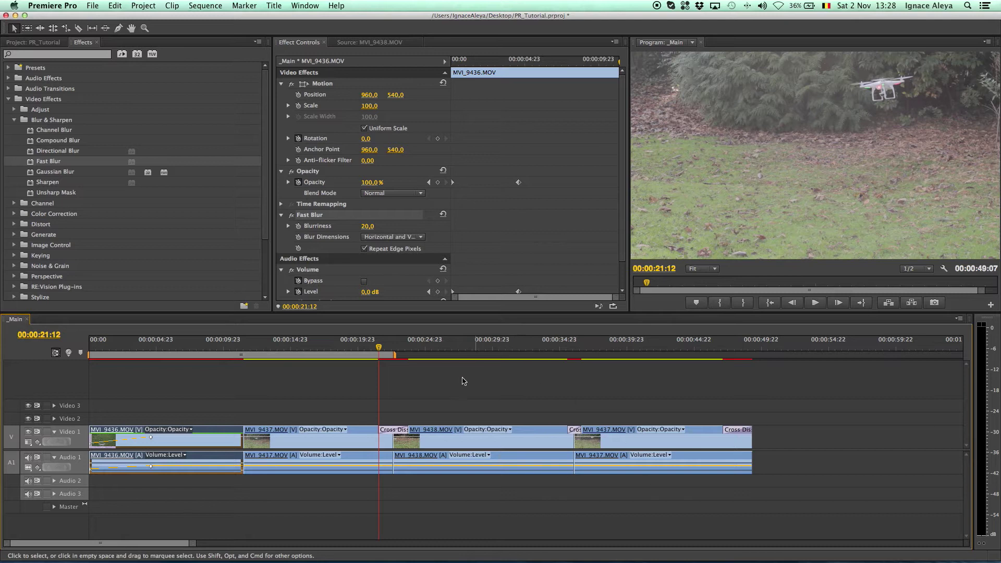
{"action": "left_click_drag", "start_coordinate": [394, 356], "coordinate": [753, 357]}
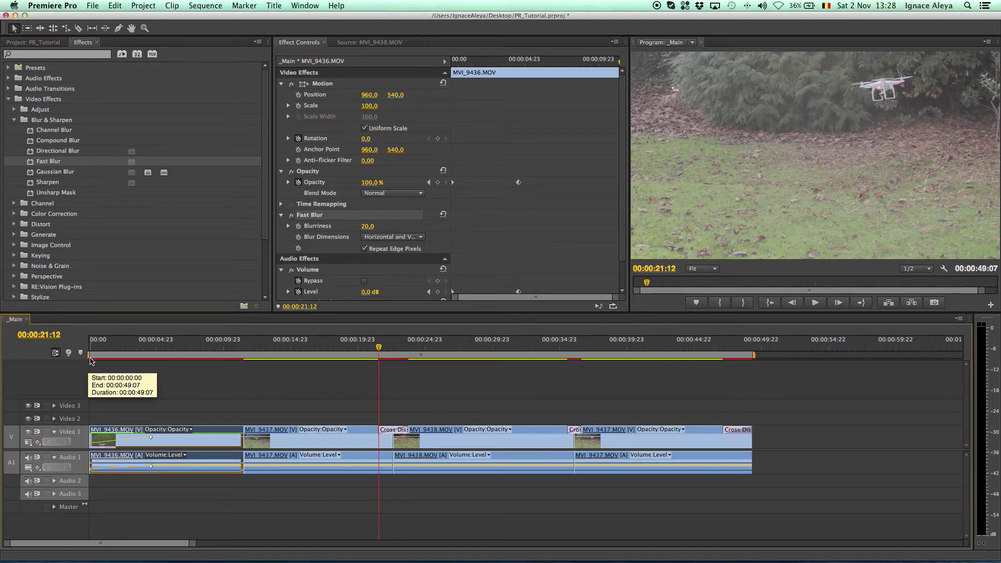
Align the work area start to the sequence beginning and park the playhead at 00:00:49:07
{"action": "mouse_move", "coordinate": [90, 360]}
{"action": "left_mouse_down"}
{"action": "mouse_move", "coordinate": [242, 363]}
{"action": "mouse_move", "coordinate": [88, 363]}
{"action": "left_mouse_up"}
{"action": "mouse_move", "coordinate": [91, 358]}
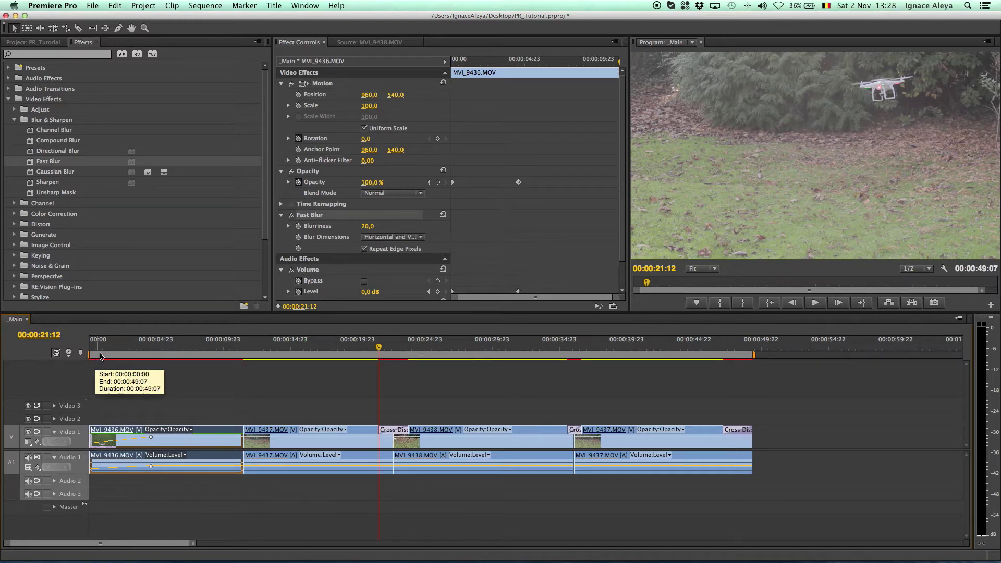
{"action": "left_click", "coordinate": [754, 347]}
{"action": "mouse_move", "coordinate": [752, 347]}
{"action": "left_mouse_down"}
{"action": "mouse_move", "coordinate": [729, 348]}
{"action": "mouse_move", "coordinate": [753, 348]}
{"action": "left_mouse_up"}
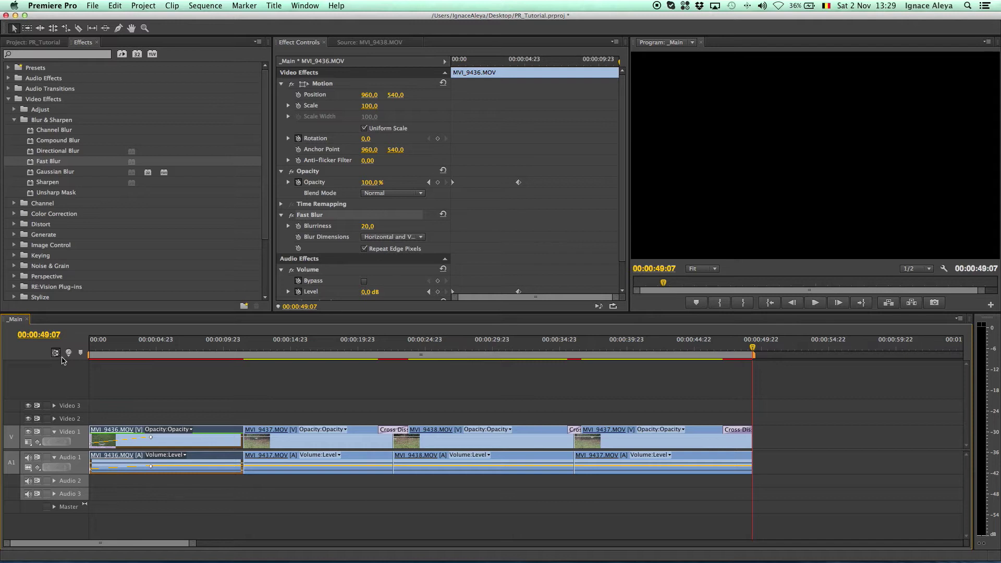
Open Export Settings for the _Main sequence via File > Export > Media
{"action": "left_click", "coordinate": [92, 7]}
{"action": "mouse_move", "coordinate": [134, 240]}
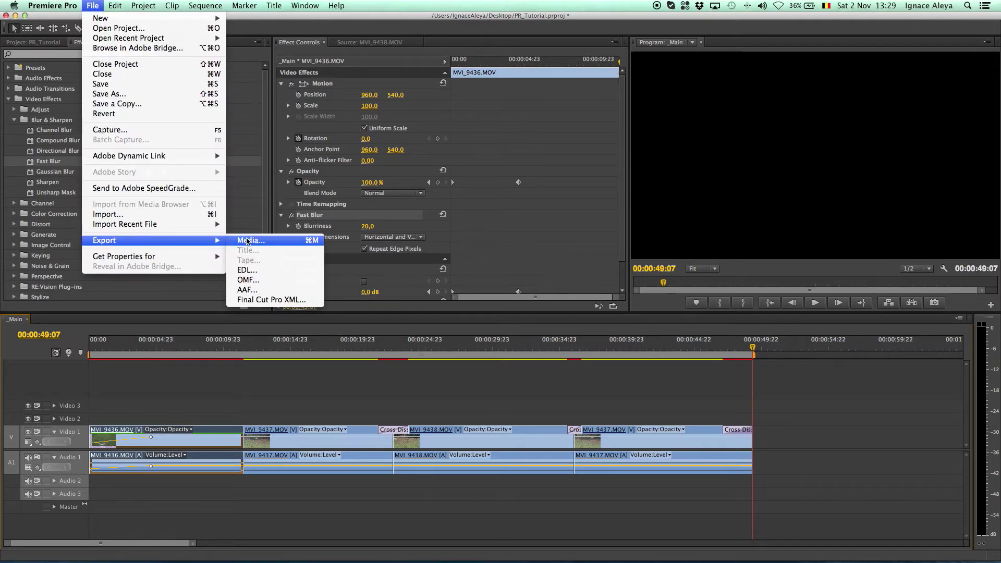
{"action": "left_click", "coordinate": [248, 241]}
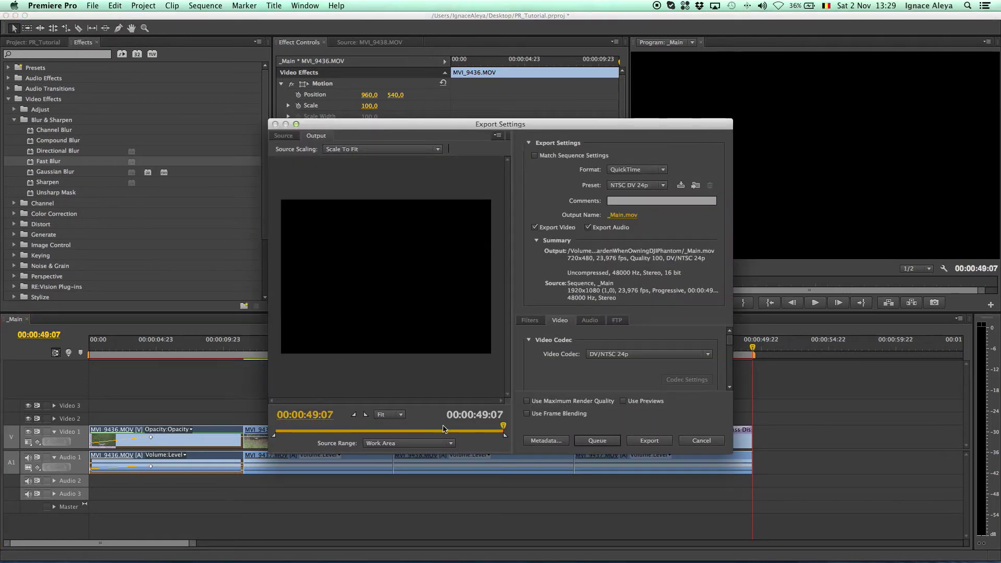
{"action": "left_click_drag", "start_coordinate": [503, 427], "coordinate": [535, 427]}
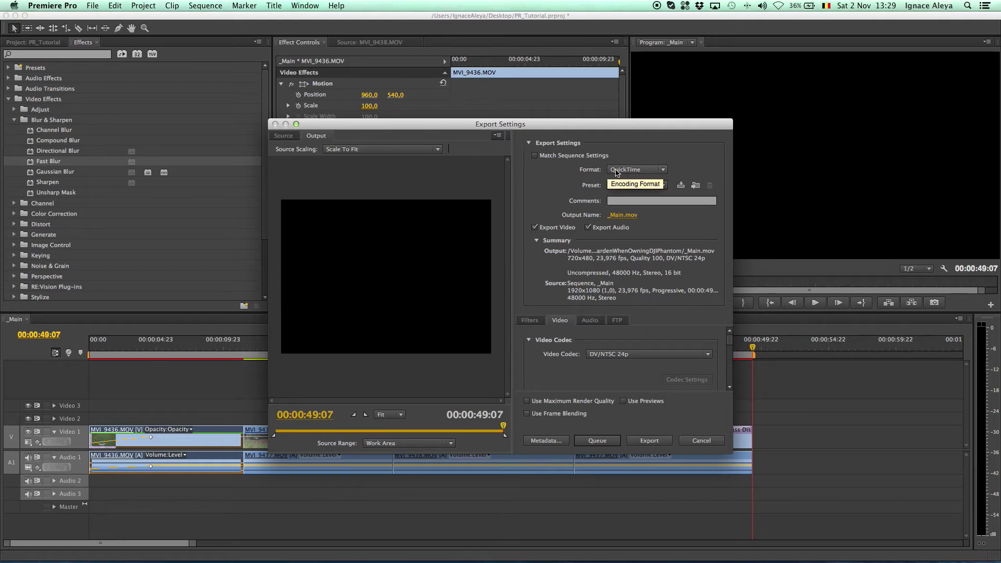
Switch the export format from QuickTime to H.264
{"action": "left_click", "coordinate": [621, 171]}
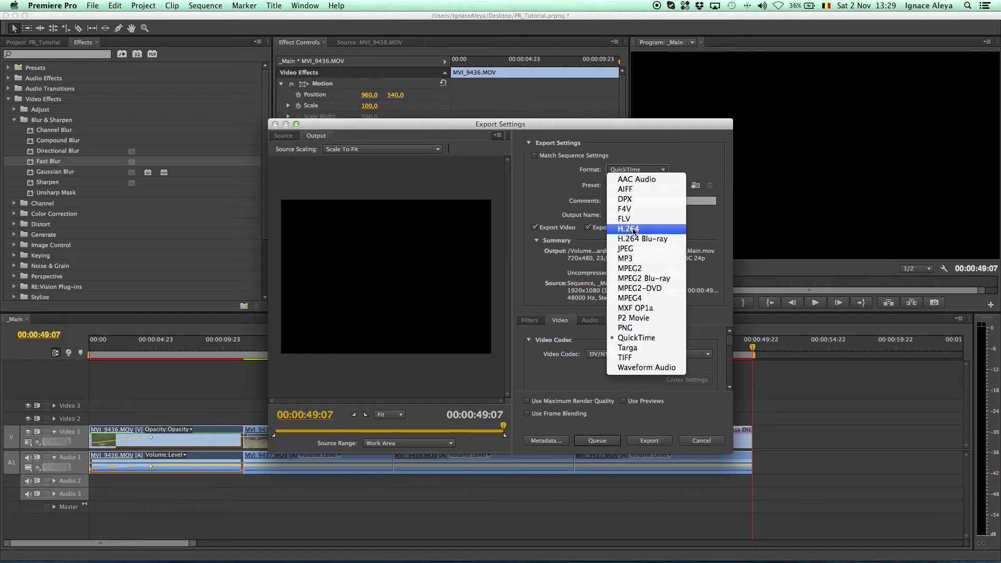
{"action": "left_click", "coordinate": [638, 229]}
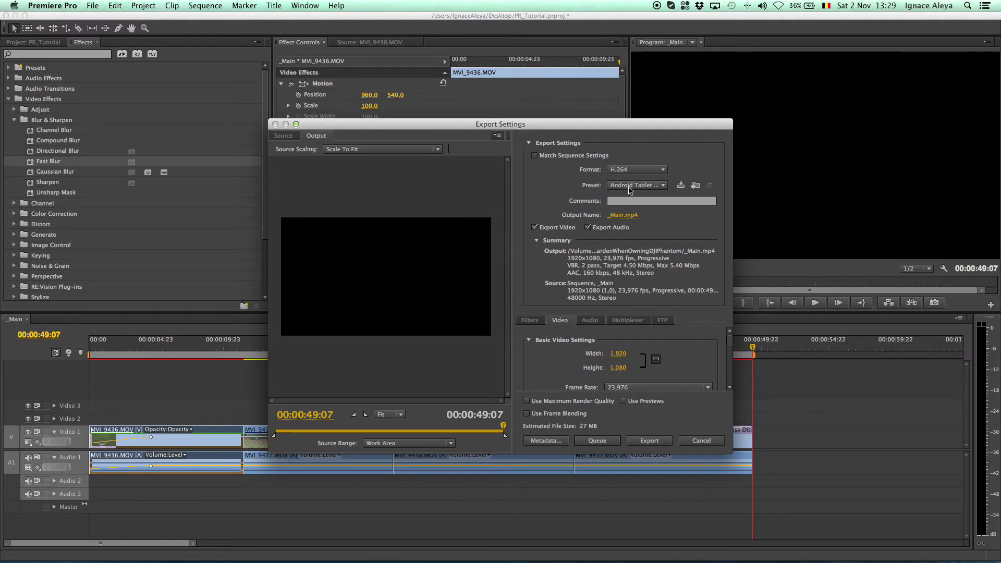
{"action": "left_click", "coordinate": [661, 188]}
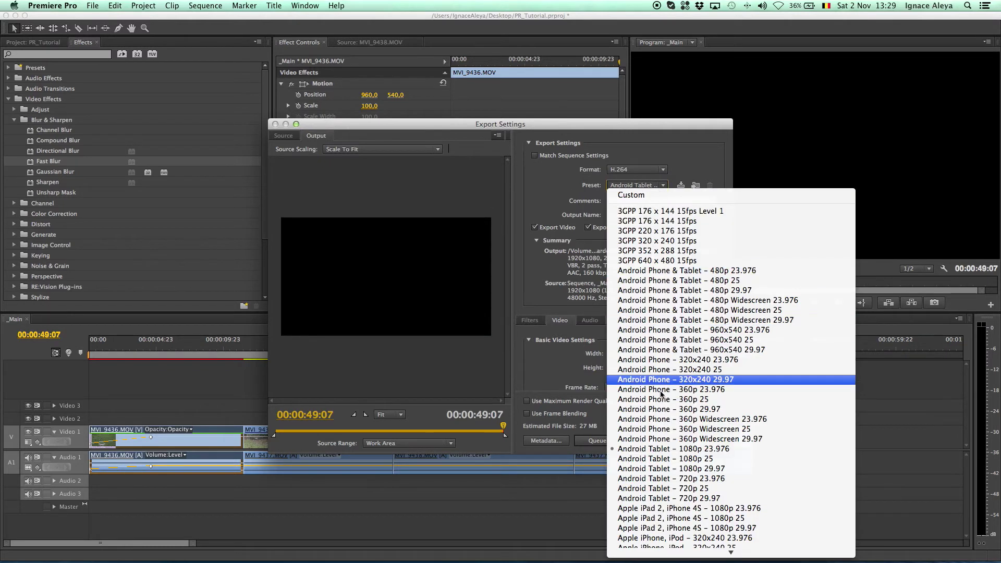
Apply the Vimeo HD 1080p 23.976 preset from the Preset list
{"action": "scroll", "coordinate": [661, 395], "scroll_direction": "down", "scroll_amount": 15}
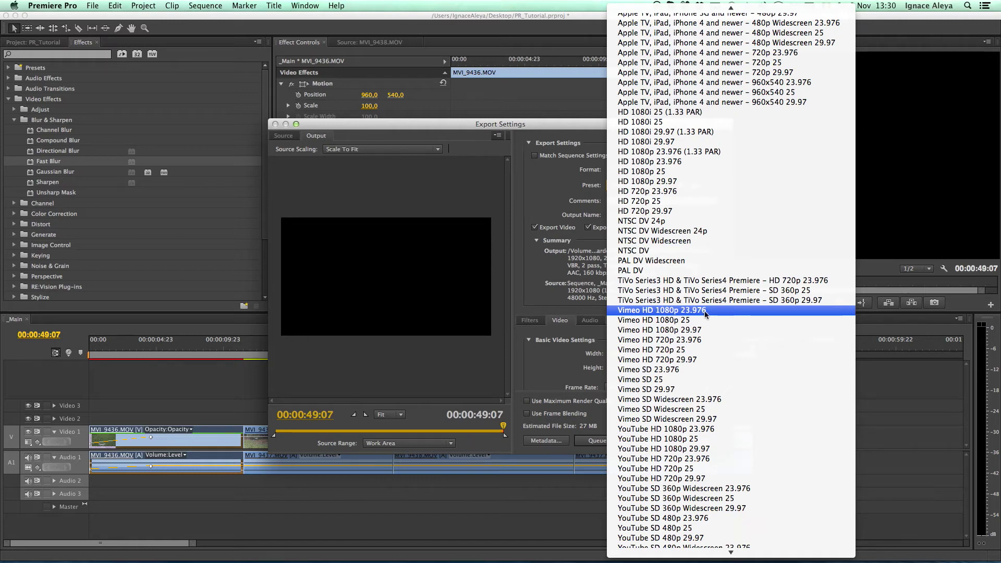
{"action": "left_click", "coordinate": [704, 312]}
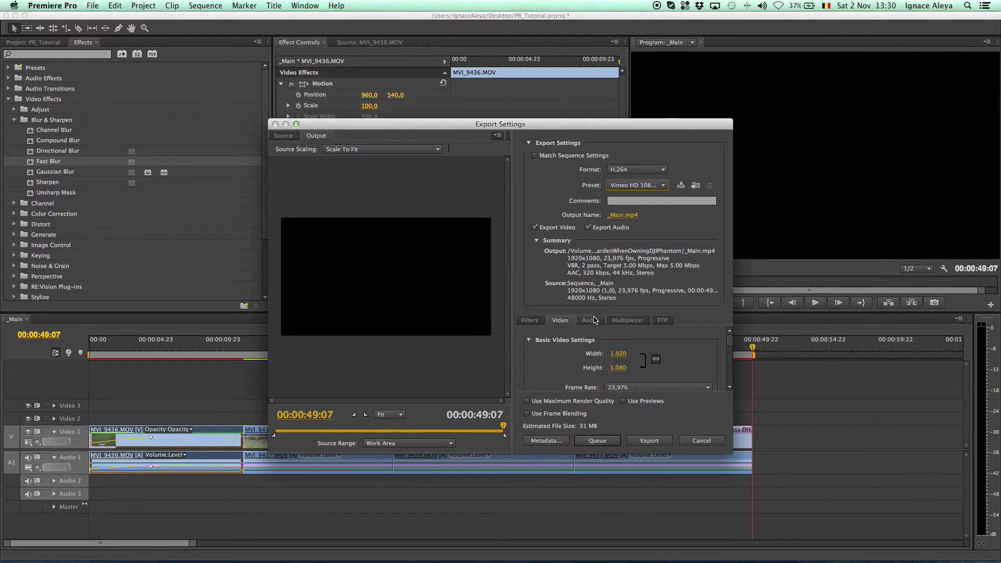
Set the export output to DroneVideo.mp4 in the Desktop folder
{"action": "left_click", "coordinate": [623, 215]}
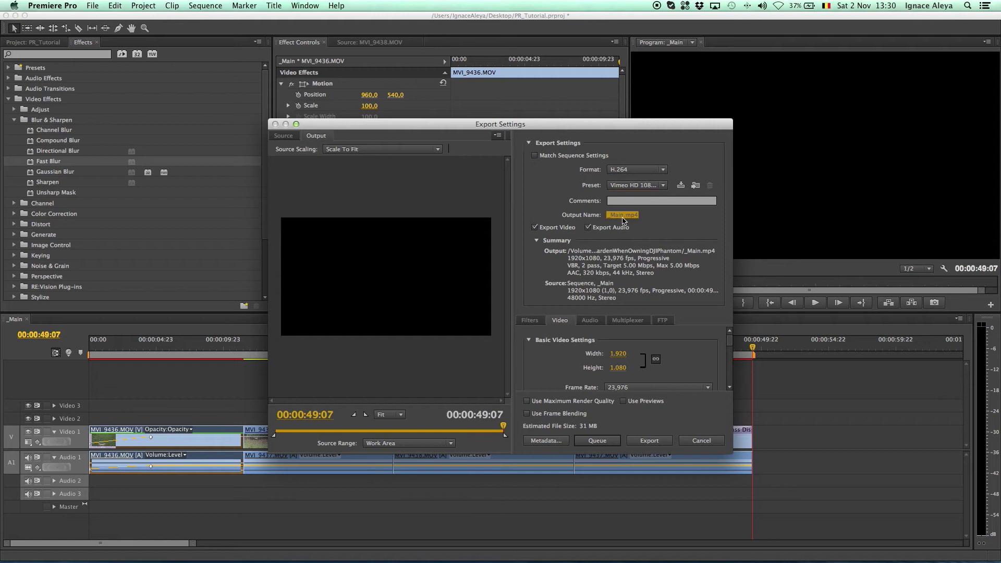
{"action": "left_click", "coordinate": [345, 287]}
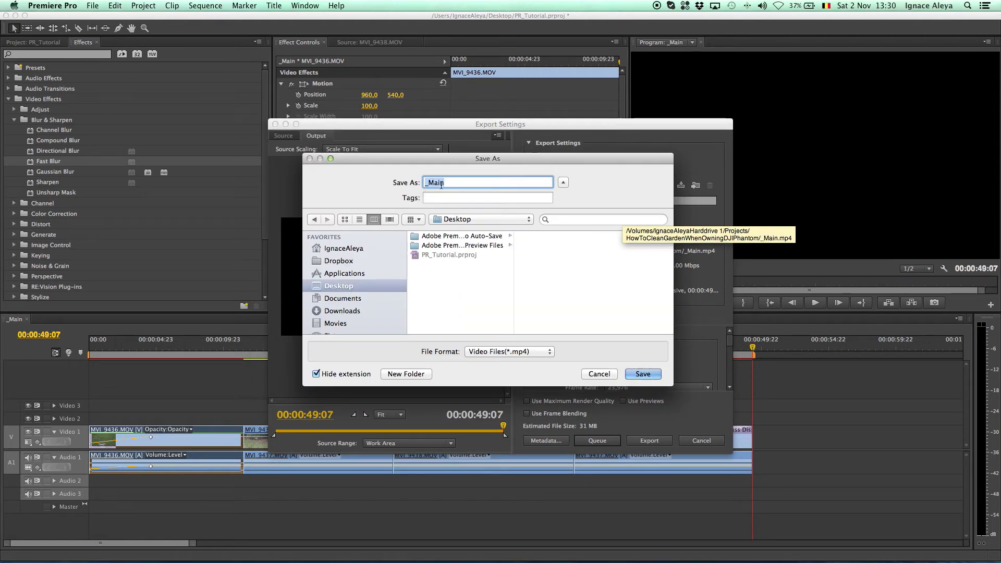
{"action": "type", "text": "DroneVideo"}
{"action": "left_click", "coordinate": [642, 374]}
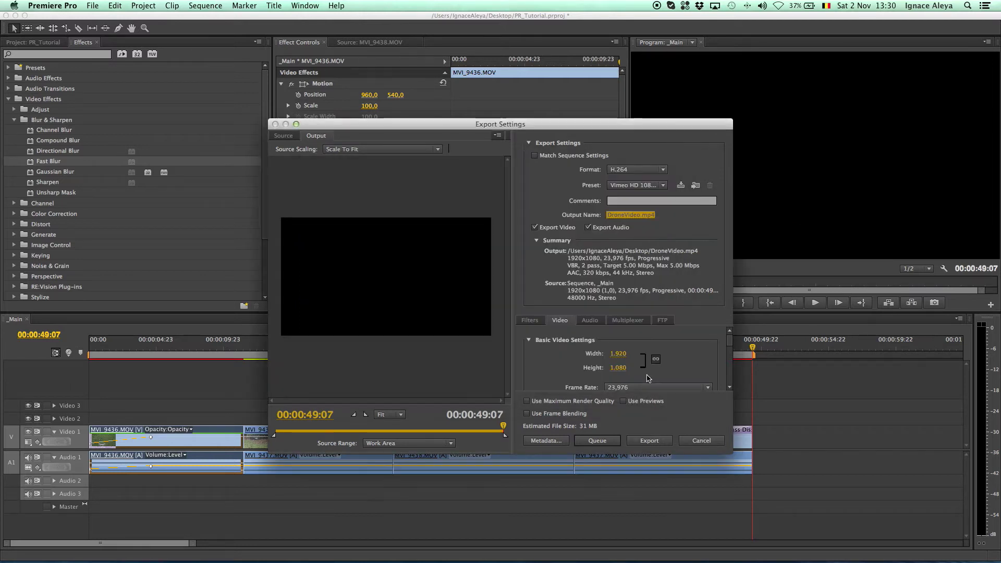
Toggle audio export off and back on, keeping the preset at Custom
{"action": "left_click", "coordinate": [589, 230]}
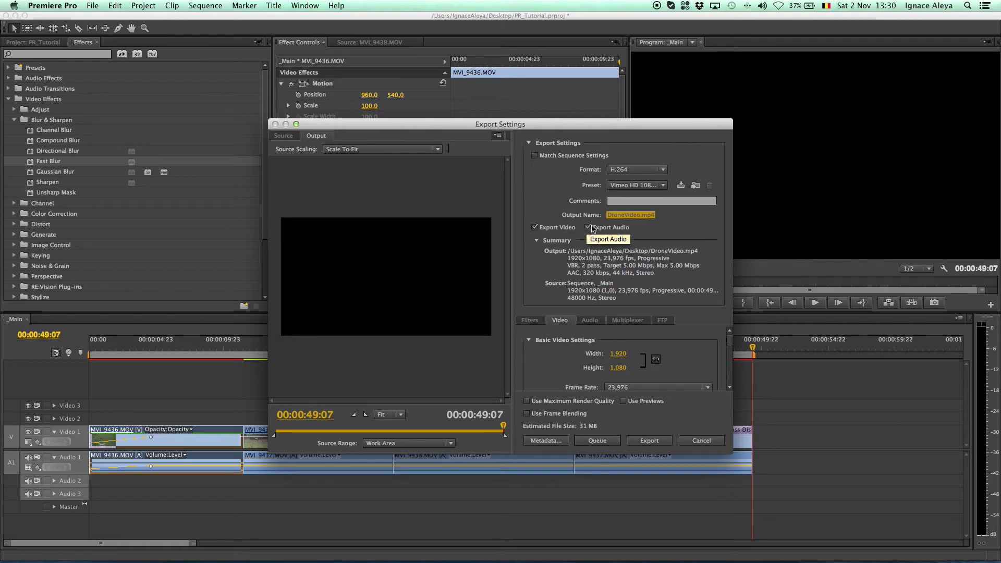
{"action": "left_click", "coordinate": [589, 230]}
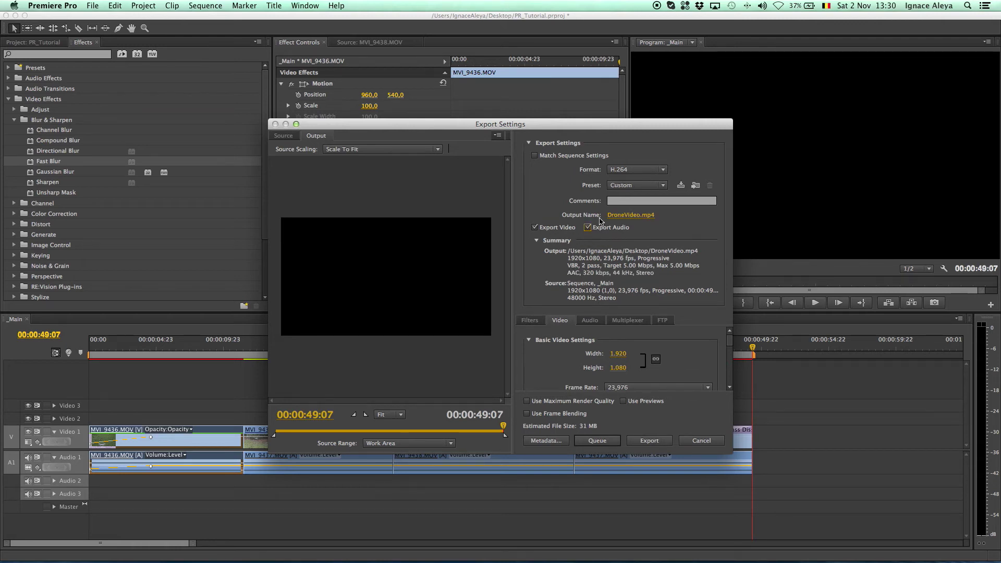
{"action": "left_click", "coordinate": [635, 186]}
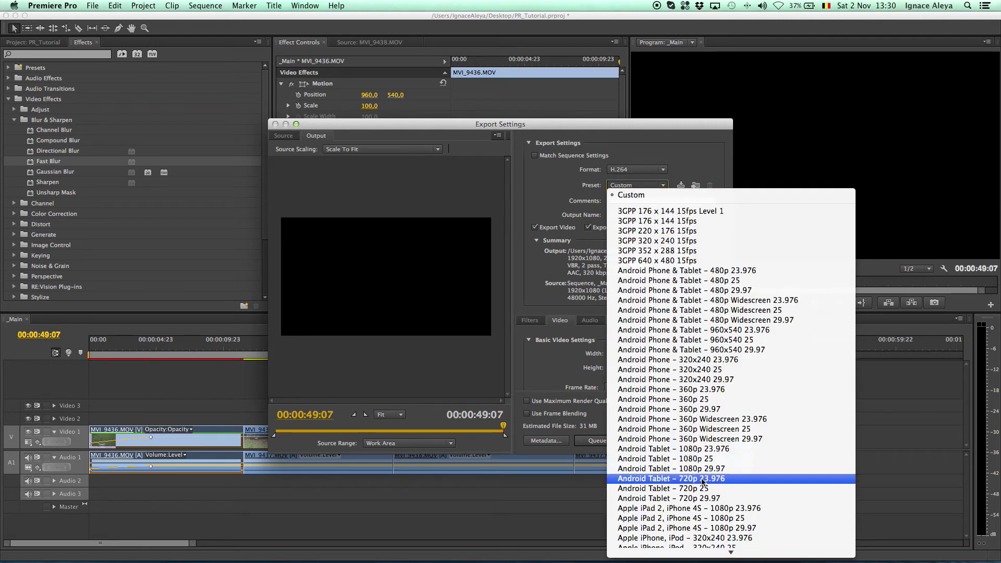
{"action": "scroll", "coordinate": [678, 485], "scroll_direction": "down", "scroll_amount": 3}
{"action": "left_click", "coordinate": [545, 327]}
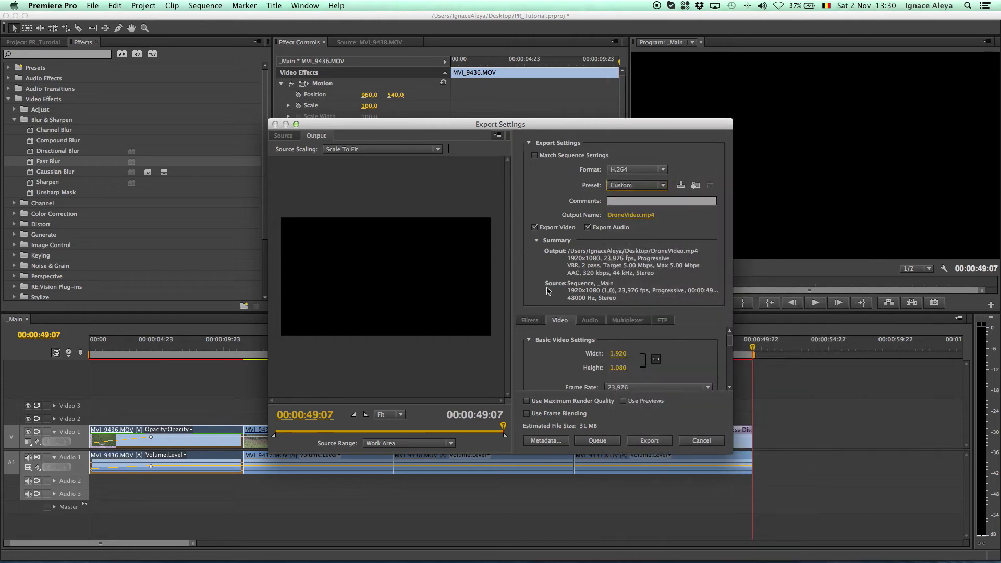
Check the Filters tab, then return to Video and reveal the VBR 2-pass Bitrate Settings
{"action": "left_click", "coordinate": [534, 321]}
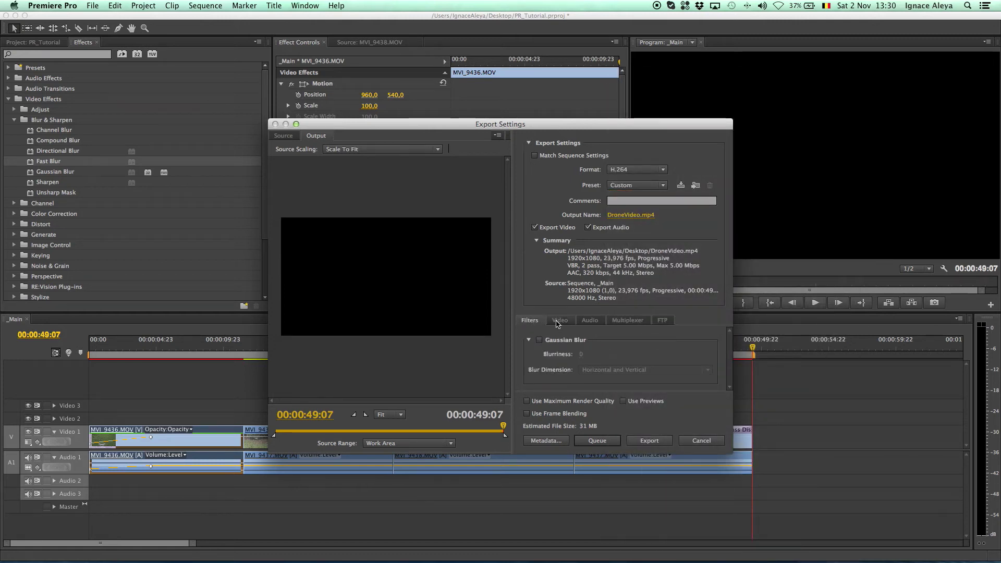
{"action": "left_click", "coordinate": [559, 320]}
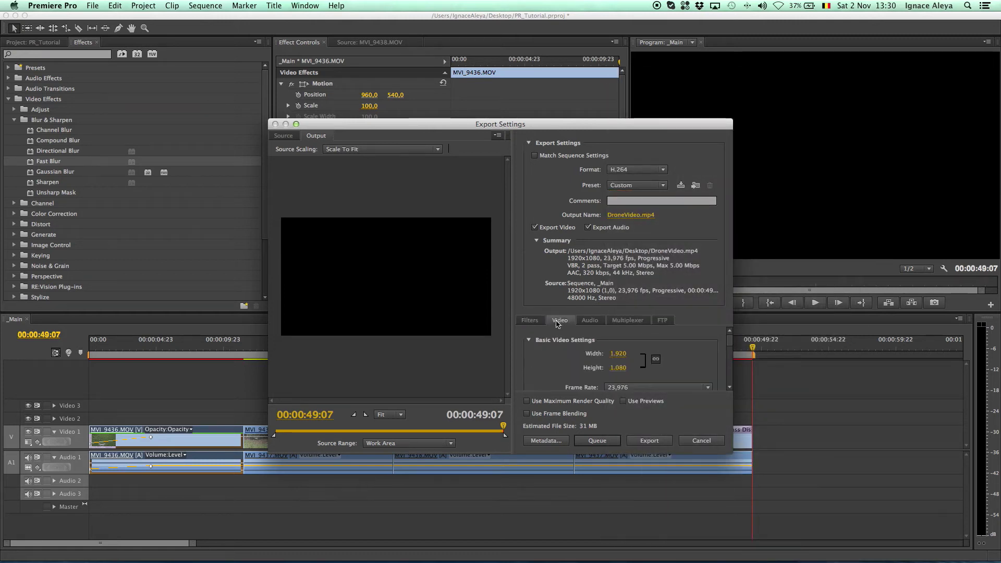
{"action": "left_click", "coordinate": [729, 388]}
{"action": "scroll", "coordinate": [729, 388], "scroll_direction": "down", "scroll_amount": 3}
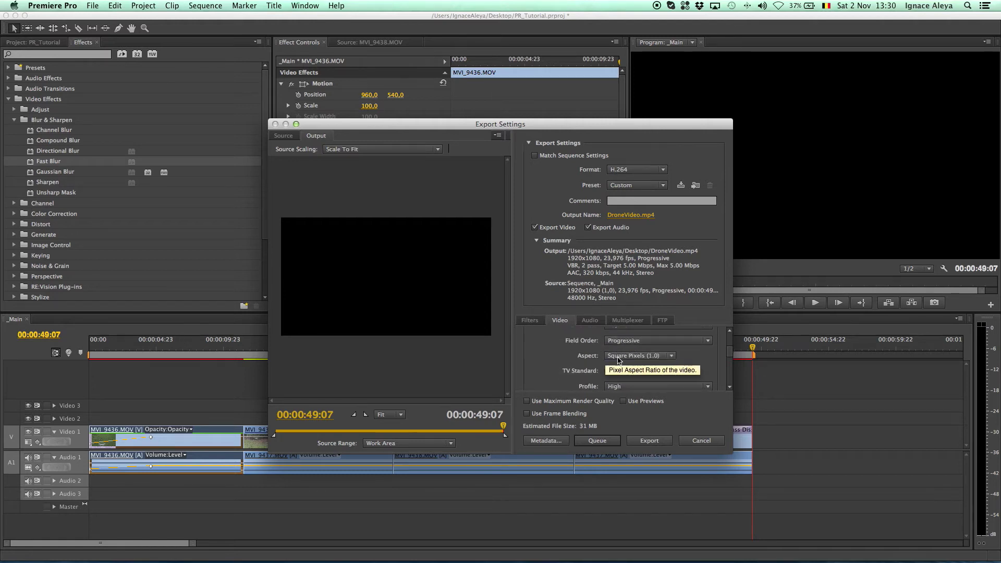
{"action": "left_click", "coordinate": [729, 388]}
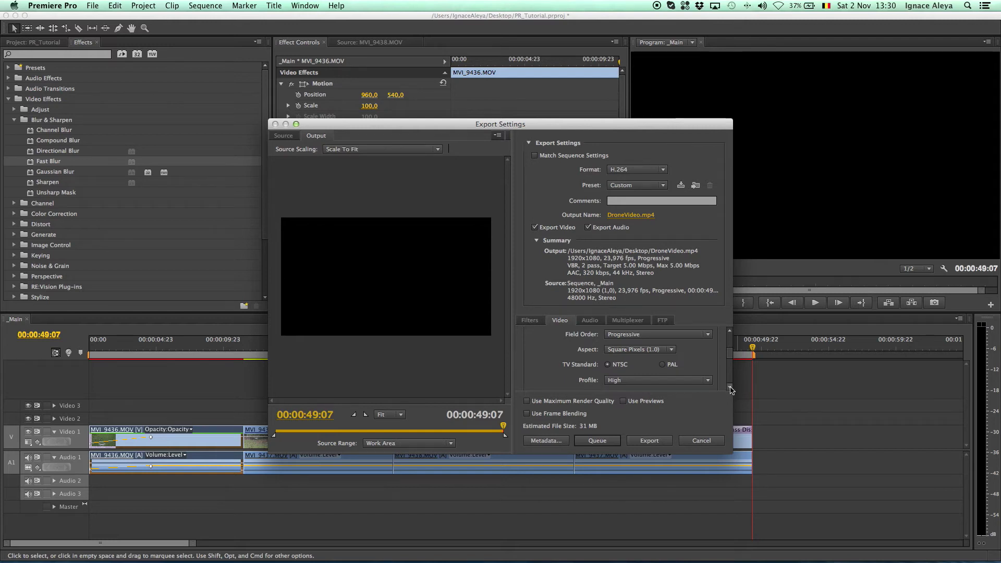
{"action": "left_click", "coordinate": [730, 388]}
{"action": "left_click", "coordinate": [730, 389]}
{"action": "left_click", "coordinate": [729, 389]}
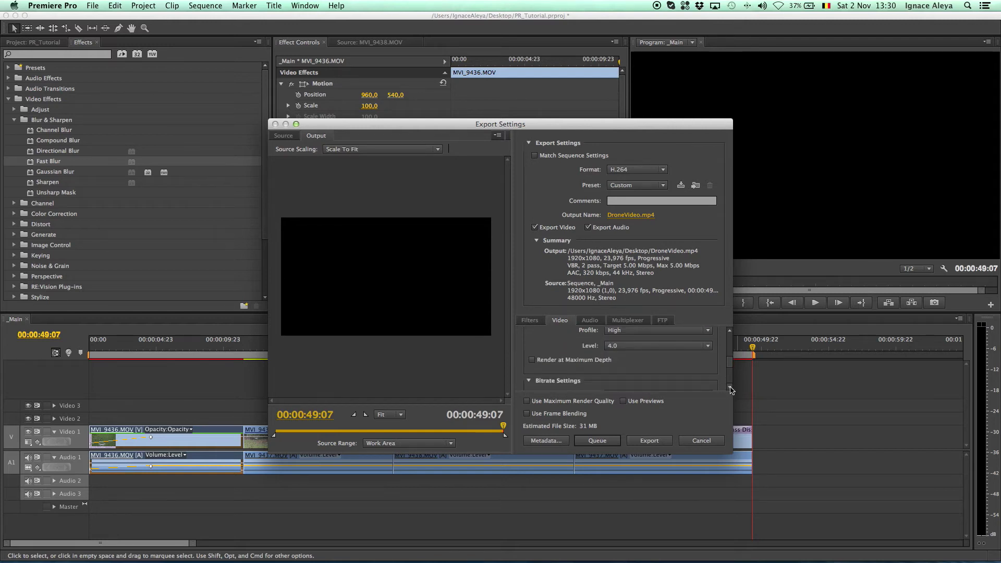
{"action": "left_click", "coordinate": [730, 388]}
{"action": "left_click", "coordinate": [730, 388]}
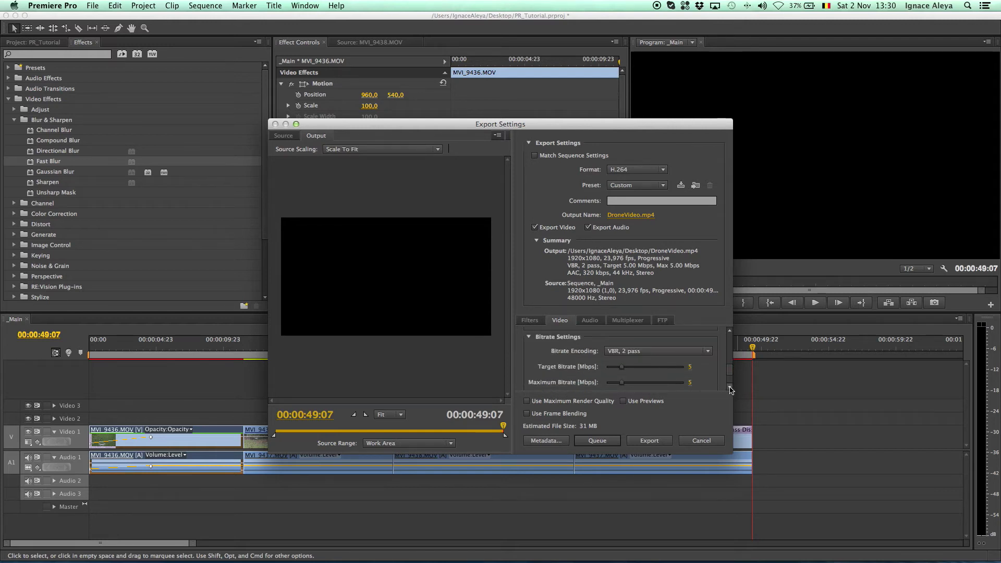
{"action": "mouse_move", "coordinate": [593, 368]}
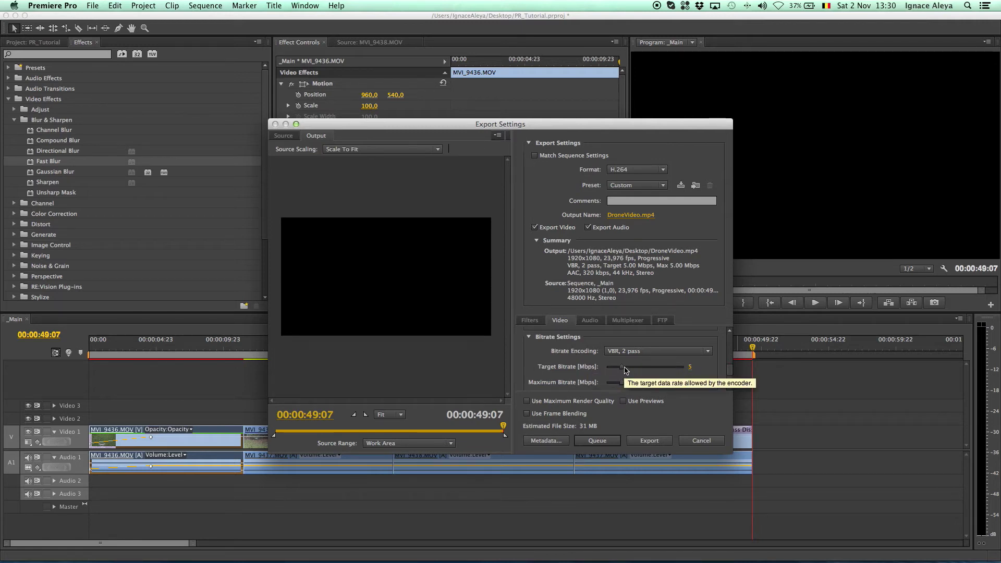
Enter a 10 Mbps target and 20 Mbps maximum bitrate, then raise the maximum to 25
{"action": "left_click", "coordinate": [692, 367]}
{"action": "type", "text": "10"}
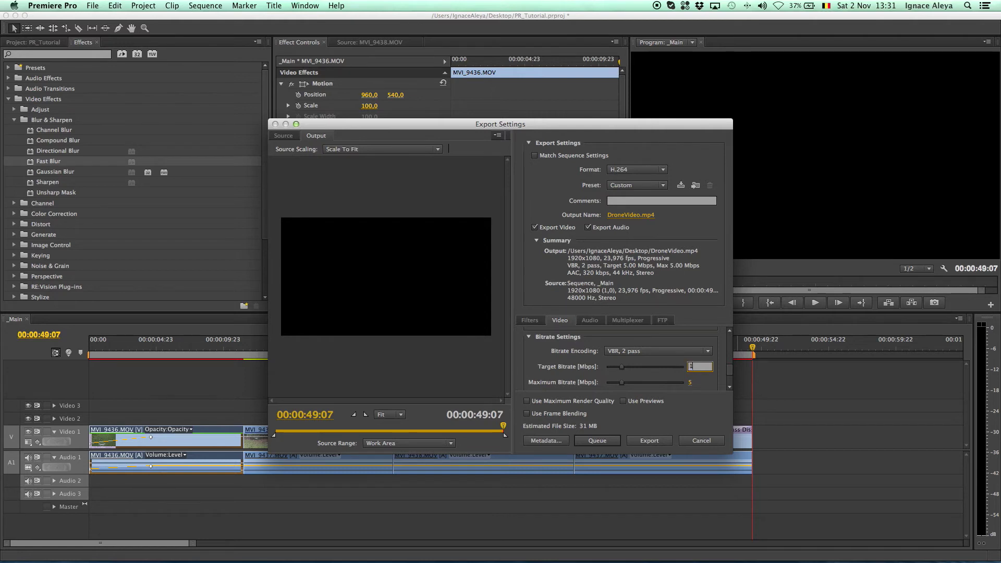
{"action": "left_click", "coordinate": [691, 382]}
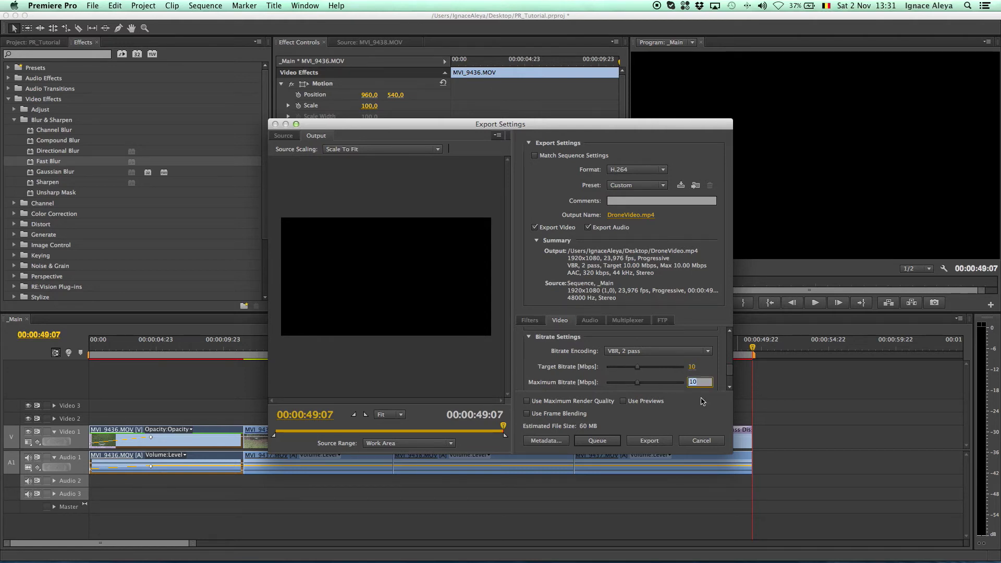
{"action": "type", "text": "20"}
{"action": "key", "text": "Return"}
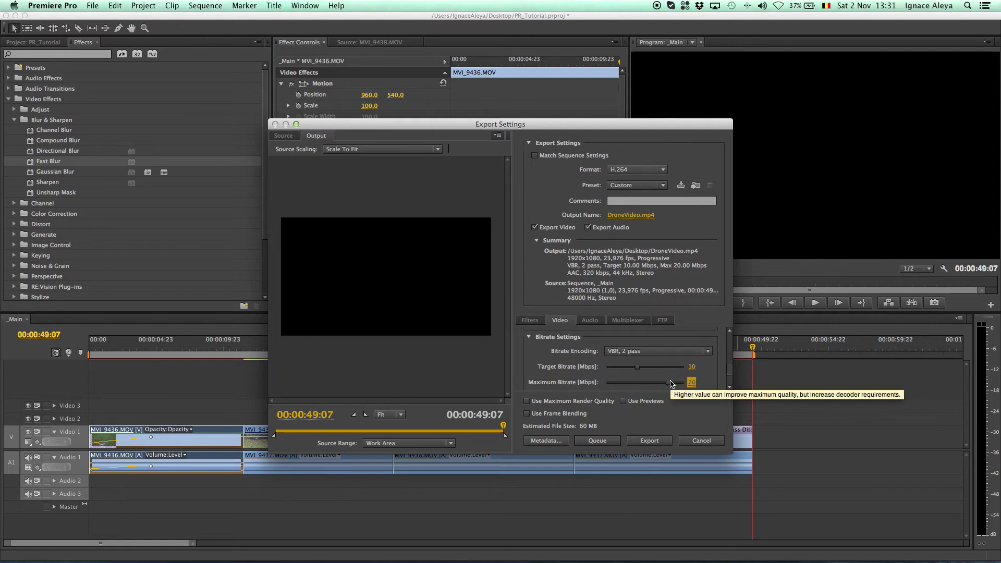
{"action": "left_click_drag", "start_coordinate": [668, 382], "coordinate": [704, 386]}
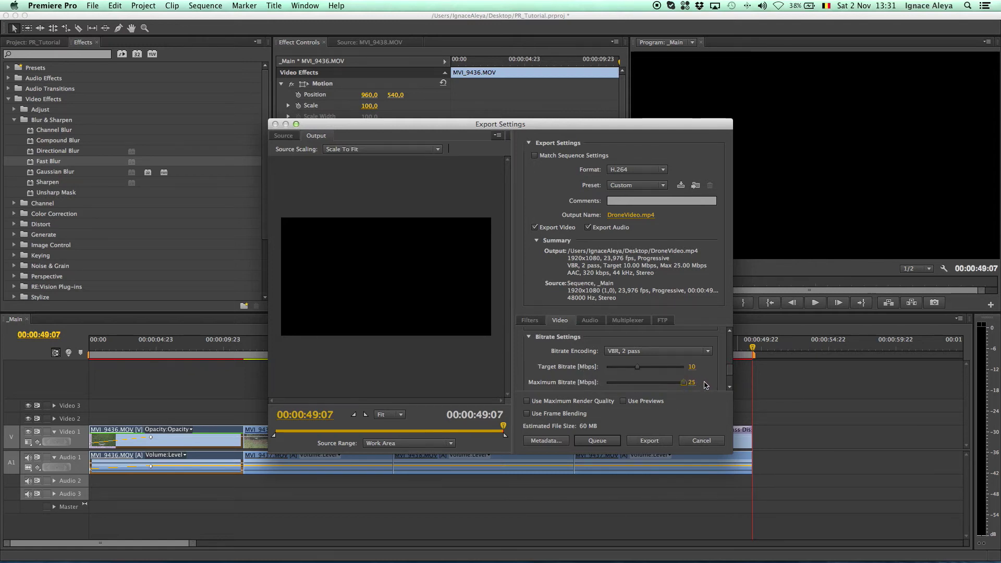
Set the target bitrate to 15 Mbps and enable Maximum Render Quality
{"action": "scroll", "coordinate": [731, 379], "scroll_direction": "down", "scroll_amount": 2}
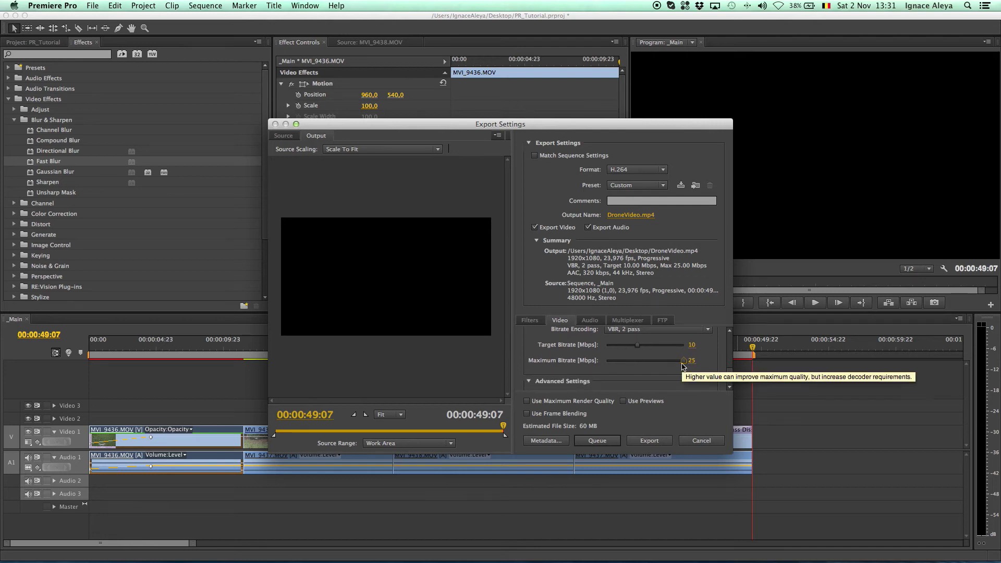
{"action": "mouse_move", "coordinate": [637, 345]}
{"action": "left_mouse_down"}
{"action": "mouse_move", "coordinate": [685, 346]}
{"action": "mouse_move", "coordinate": [653, 347]}
{"action": "left_mouse_up"}
{"action": "left_click", "coordinate": [700, 345]}
{"action": "type", "text": "15"}
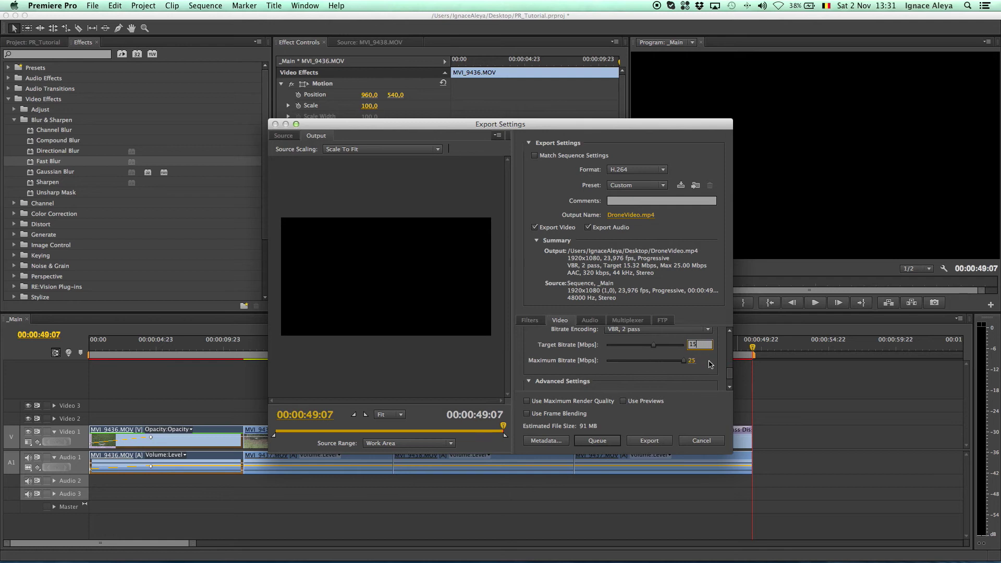
{"action": "key", "text": "Return"}
{"action": "scroll", "coordinate": [729, 380], "scroll_direction": "down", "scroll_amount": 2}
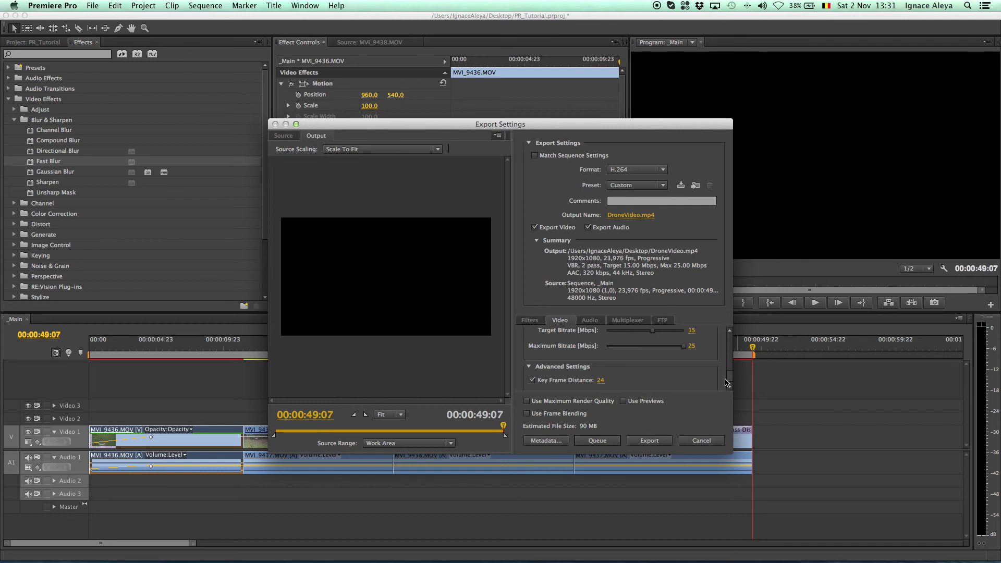
{"action": "left_click", "coordinate": [574, 404]}
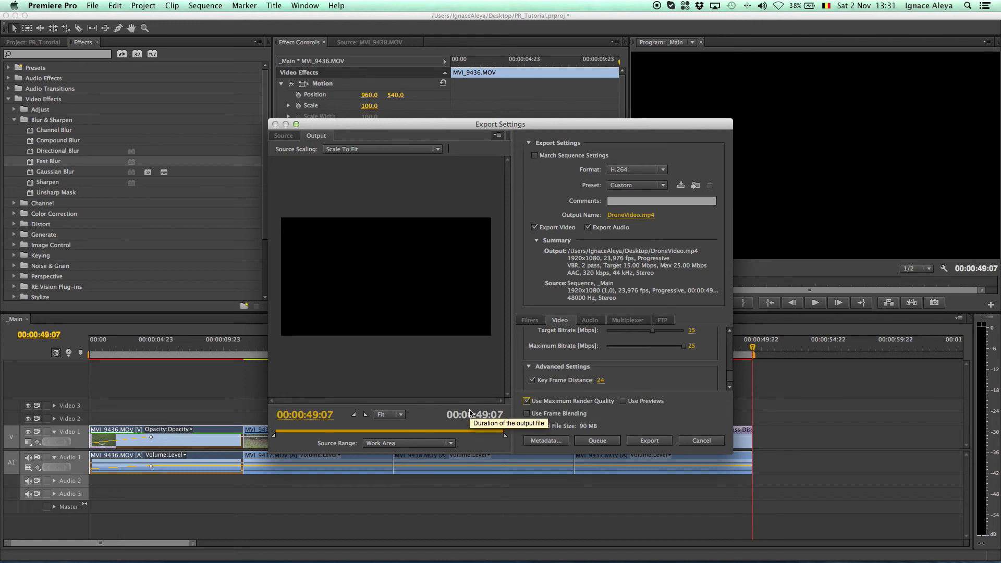
Export DroneVideo.mp4 to the Desktop, then save the Premiere project with File > Save
{"action": "left_click", "coordinate": [646, 442]}
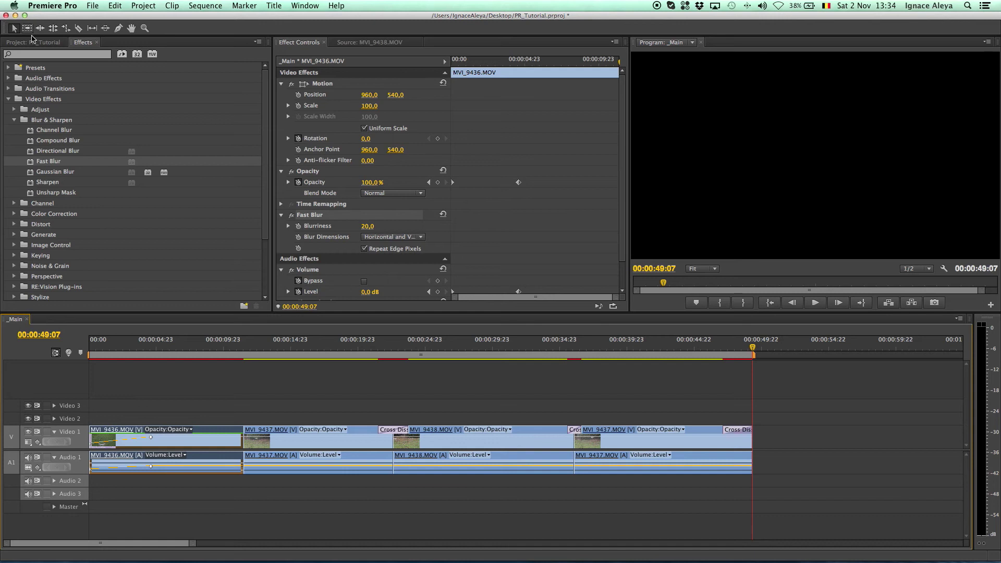
{"action": "left_click", "coordinate": [90, 6]}
{"action": "left_click", "coordinate": [100, 83]}
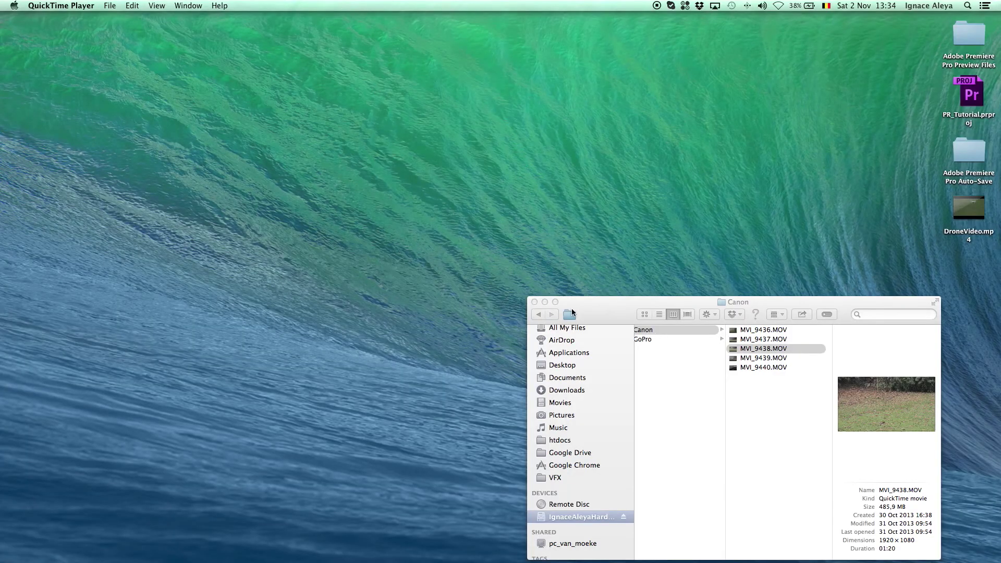
Close the Canon clips folder, scrub DroneVideo.mp4 from 00:07 to 00:18 in QuickTime, then close it
{"action": "left_click", "coordinate": [534, 303]}
{"action": "mouse_move", "coordinate": [964, 207]}
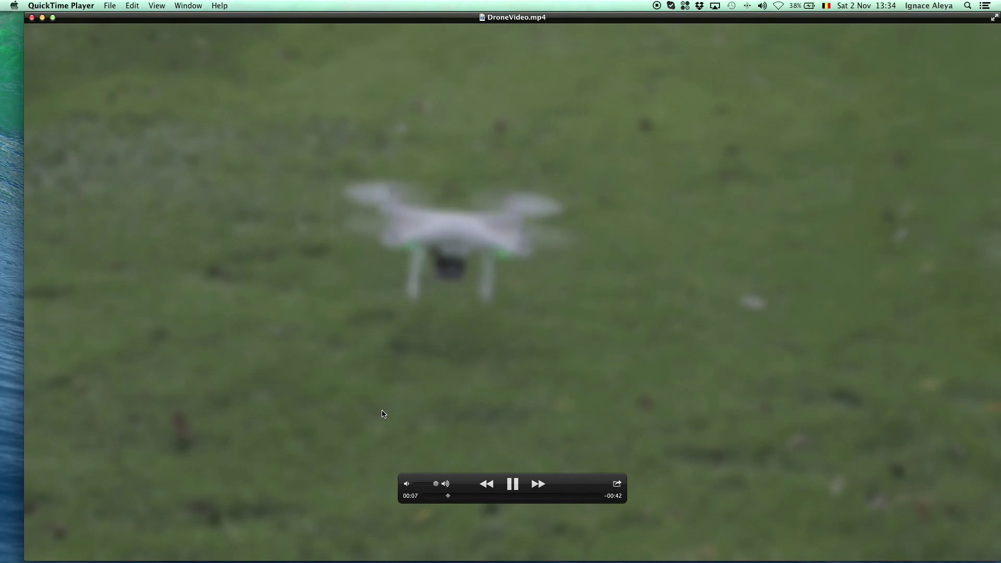
{"action": "left_click_drag", "start_coordinate": [451, 496], "coordinate": [583, 502]}
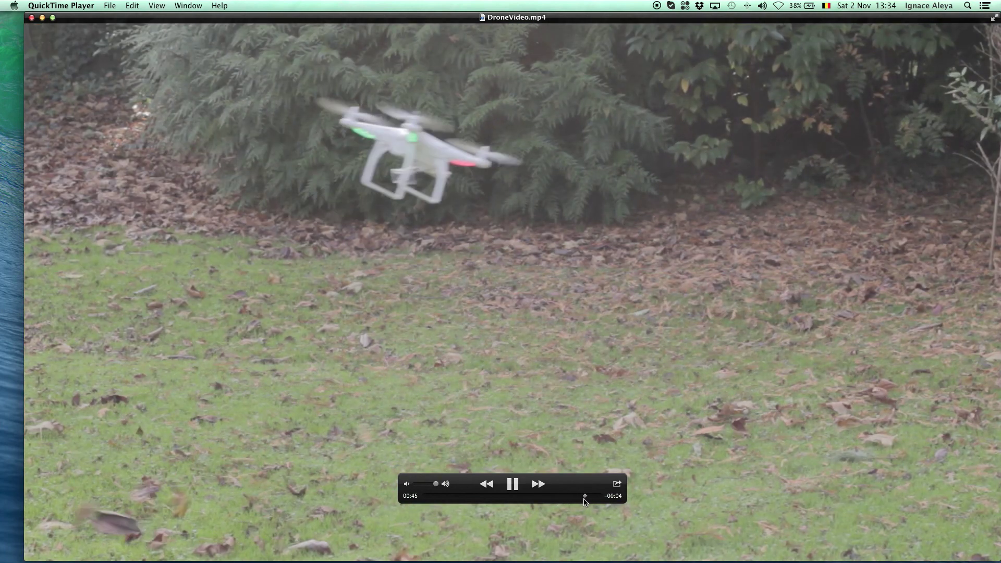
{"action": "left_click", "coordinate": [32, 18]}
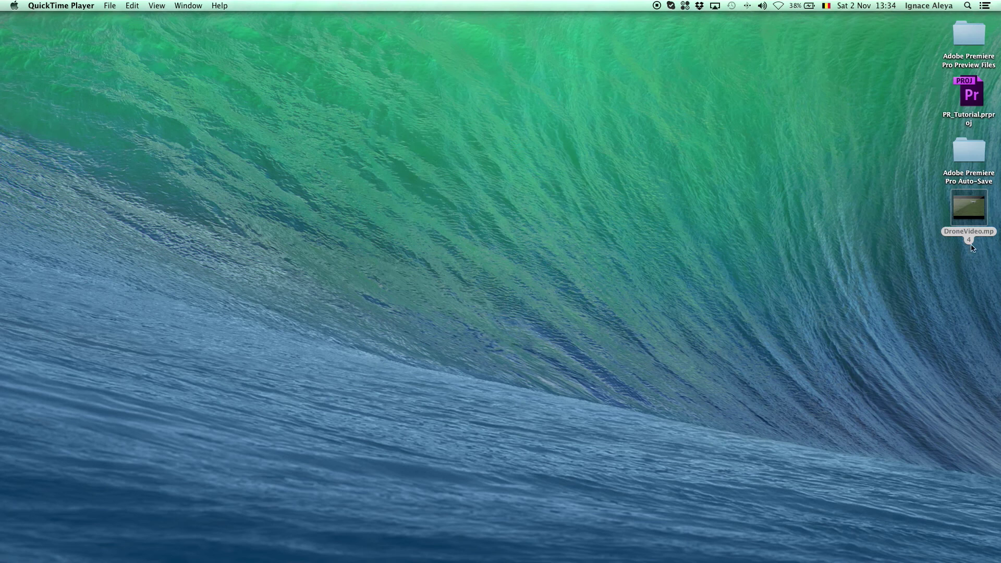